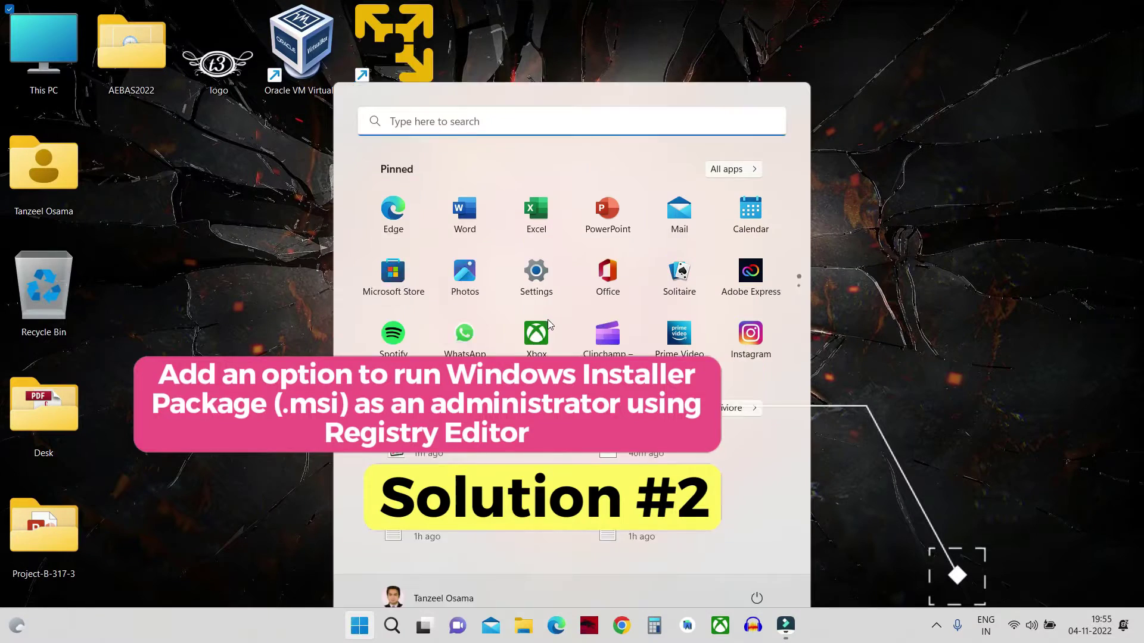
Search 'regedit' in Start and launch Registry Editor with administrator rights
{"action": "type", "text": "regedit"}
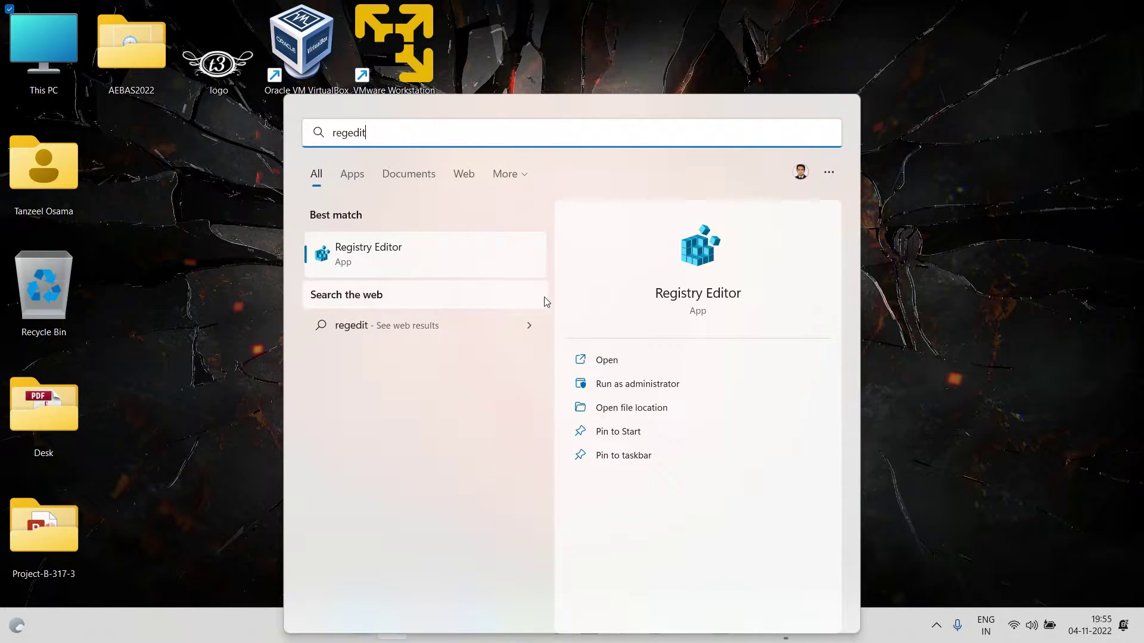
{"action": "right_click", "coordinate": [436, 265]}
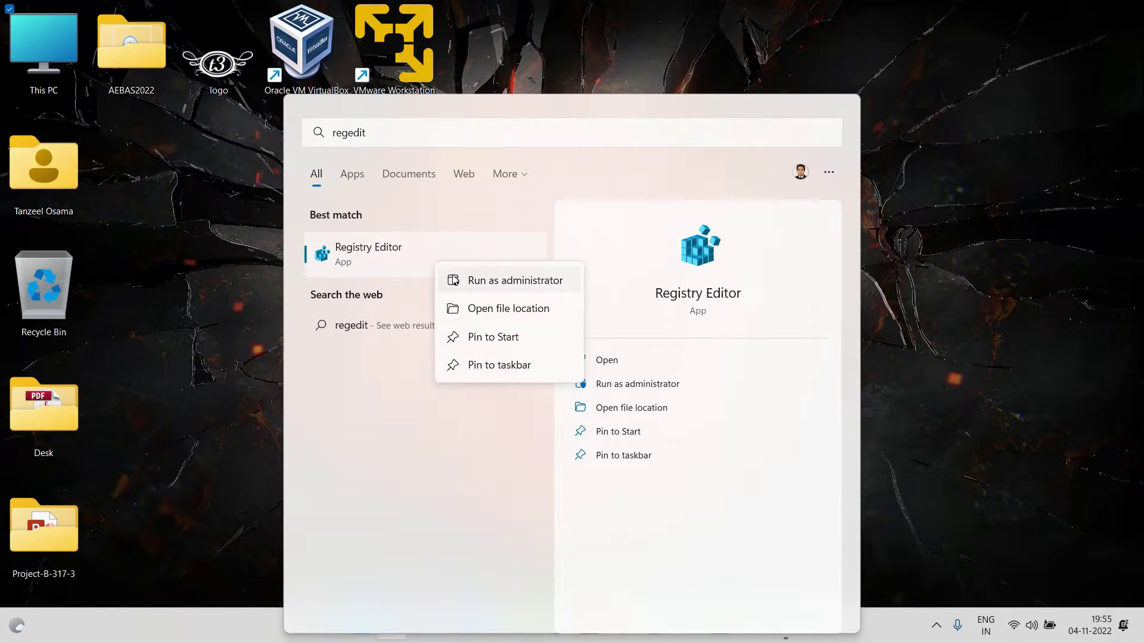
{"action": "left_click", "coordinate": [453, 280]}
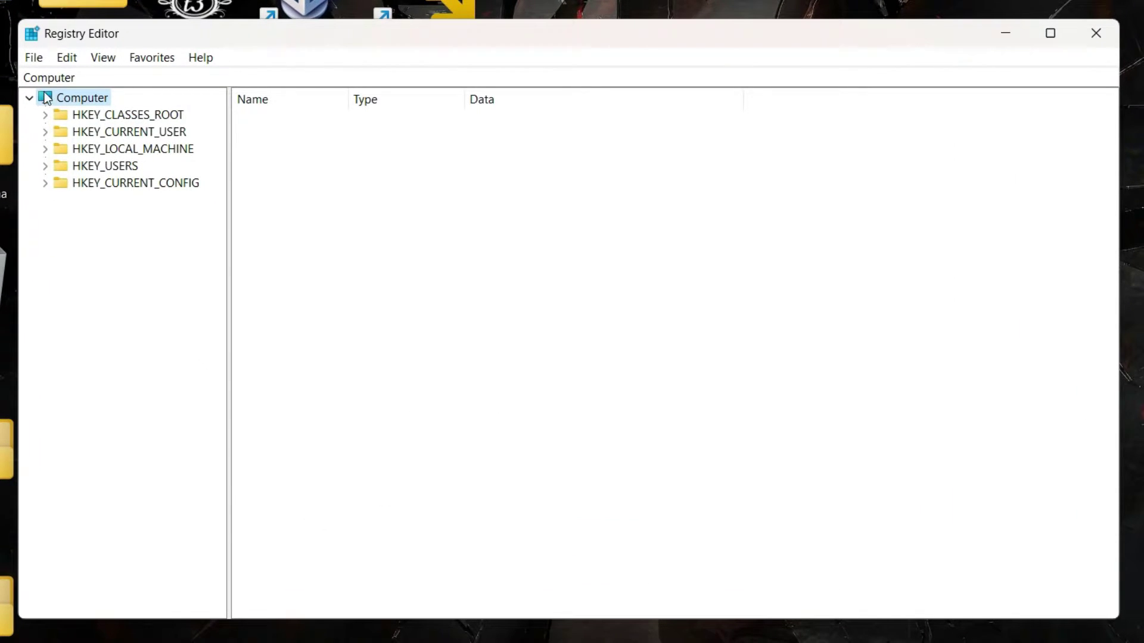
{"action": "left_click", "coordinate": [41, 65]}
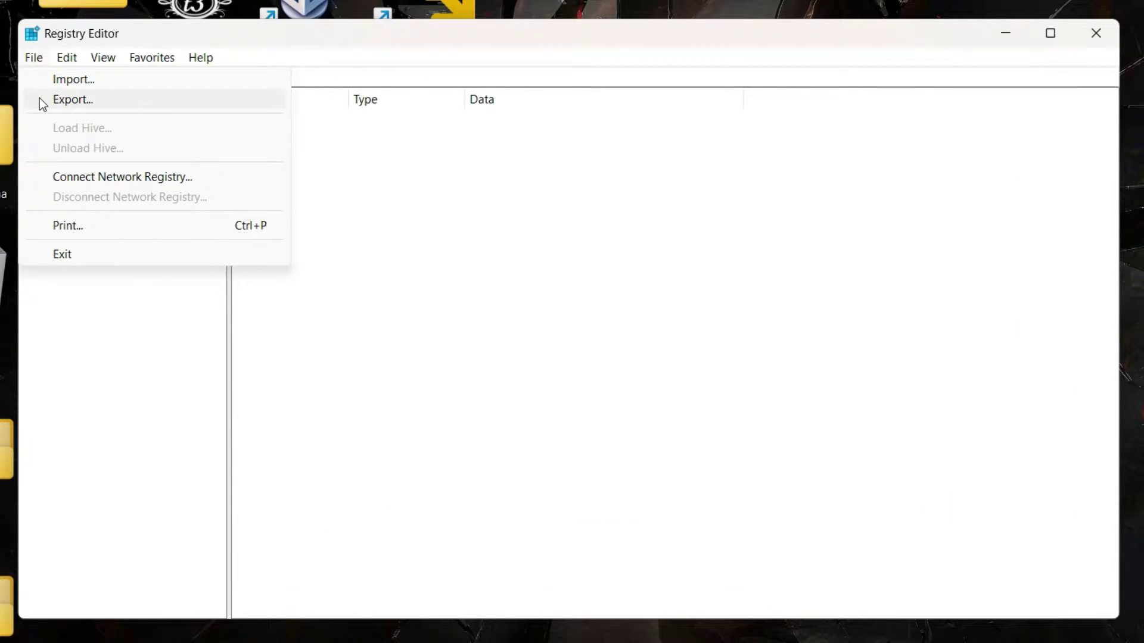
{"action": "left_click", "coordinate": [42, 103]}
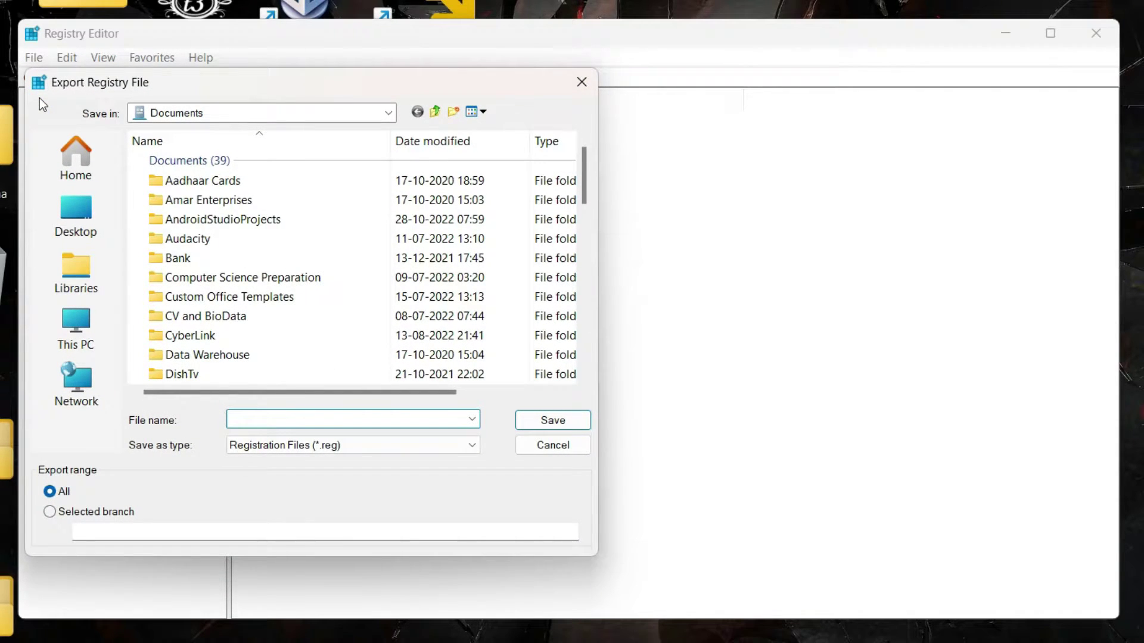
{"action": "left_click", "coordinate": [67, 213]}
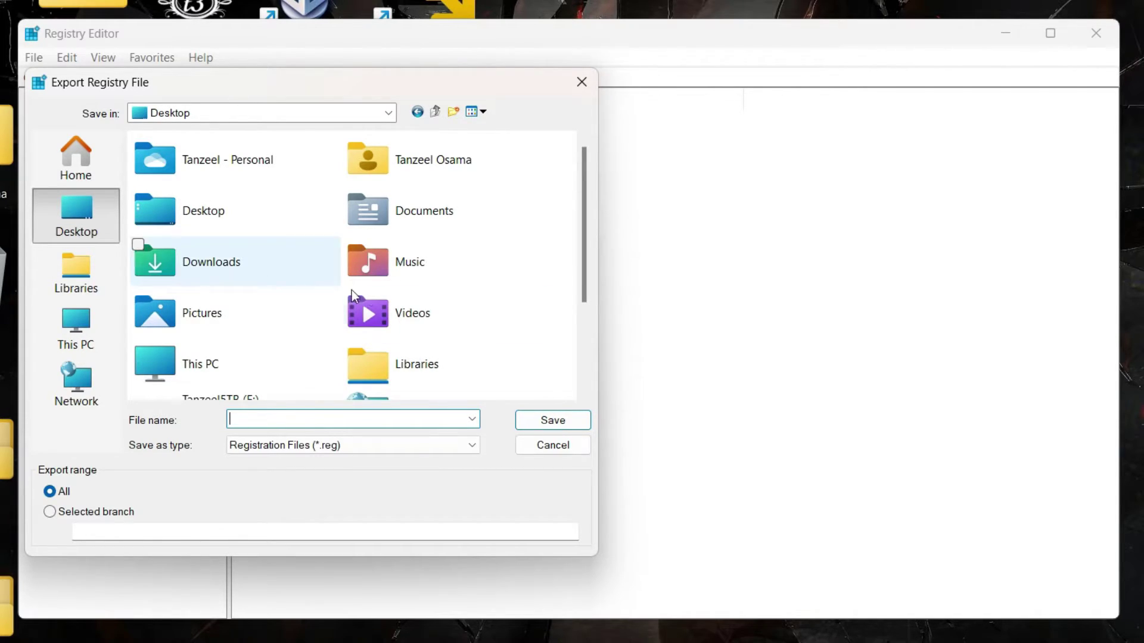
{"action": "left_click", "coordinate": [541, 445]}
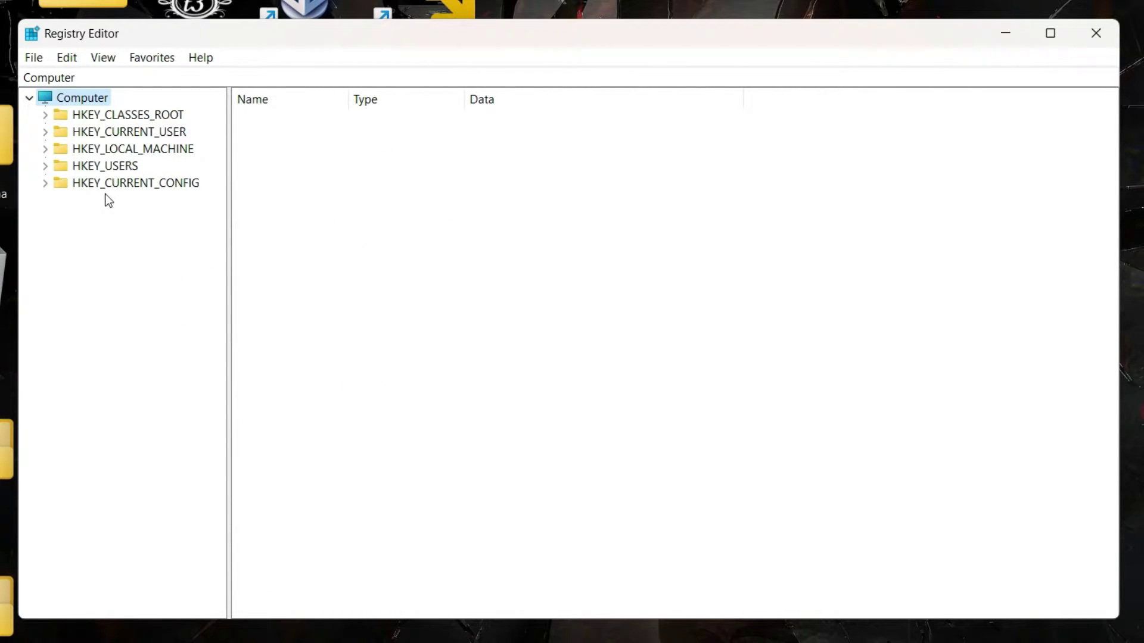
{"action": "left_click", "coordinate": [39, 59]}
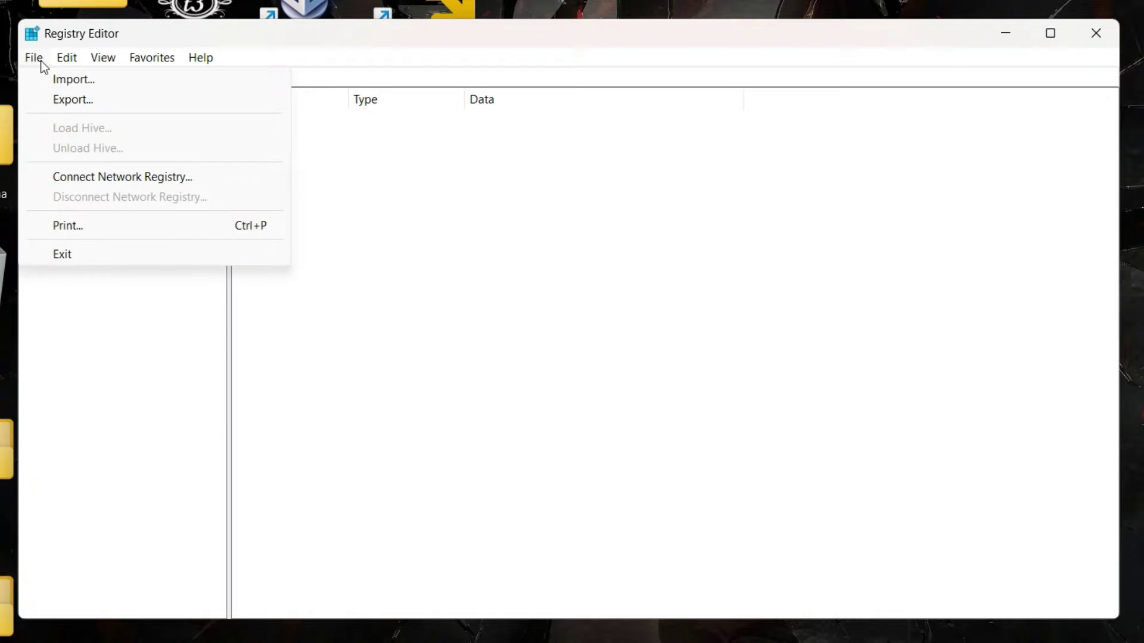
{"action": "left_click", "coordinate": [44, 78]}
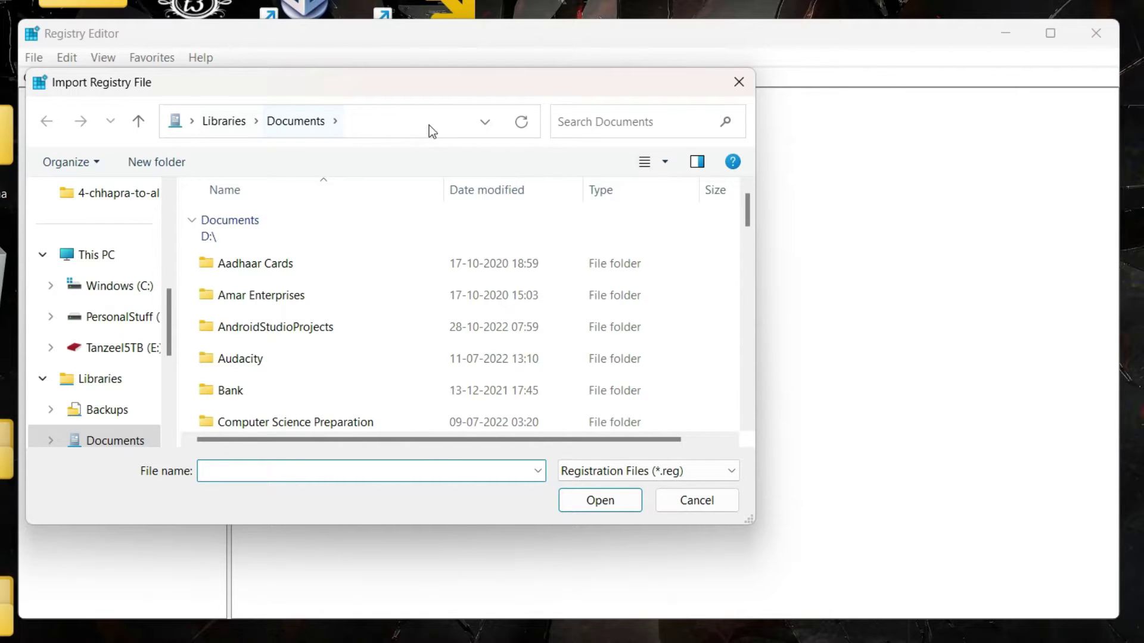
{"action": "left_click", "coordinate": [740, 92]}
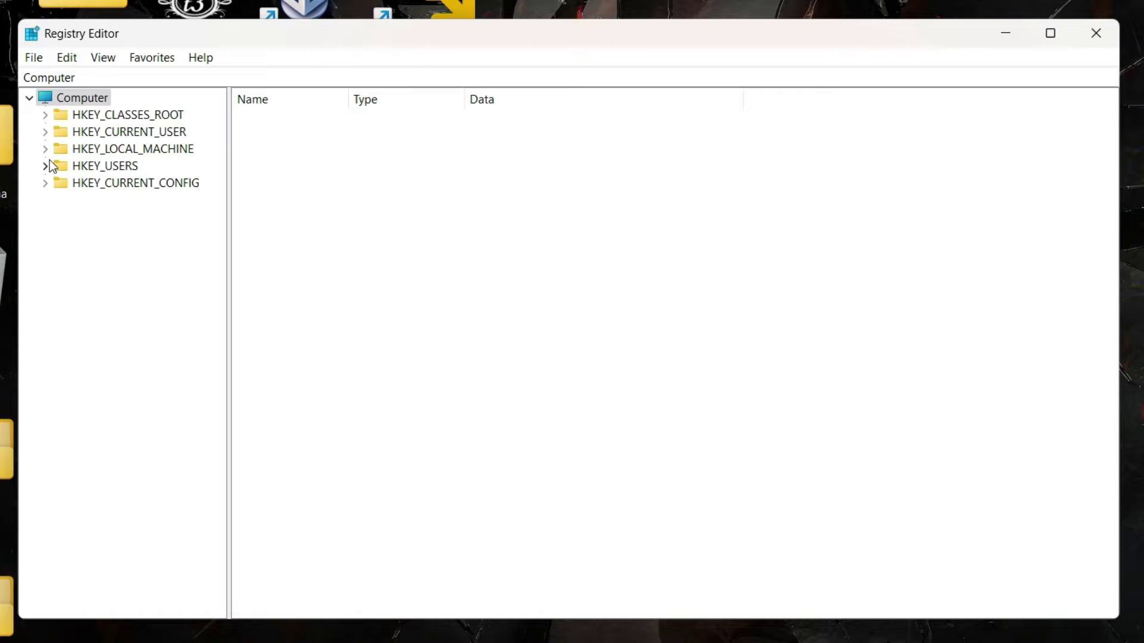
Expand HKEY_CLASSES_ROOT, jump to Msi.Package by typing 'msi', and expand it to show DefaultIcon, shell, shellex
{"action": "left_click", "coordinate": [115, 116]}
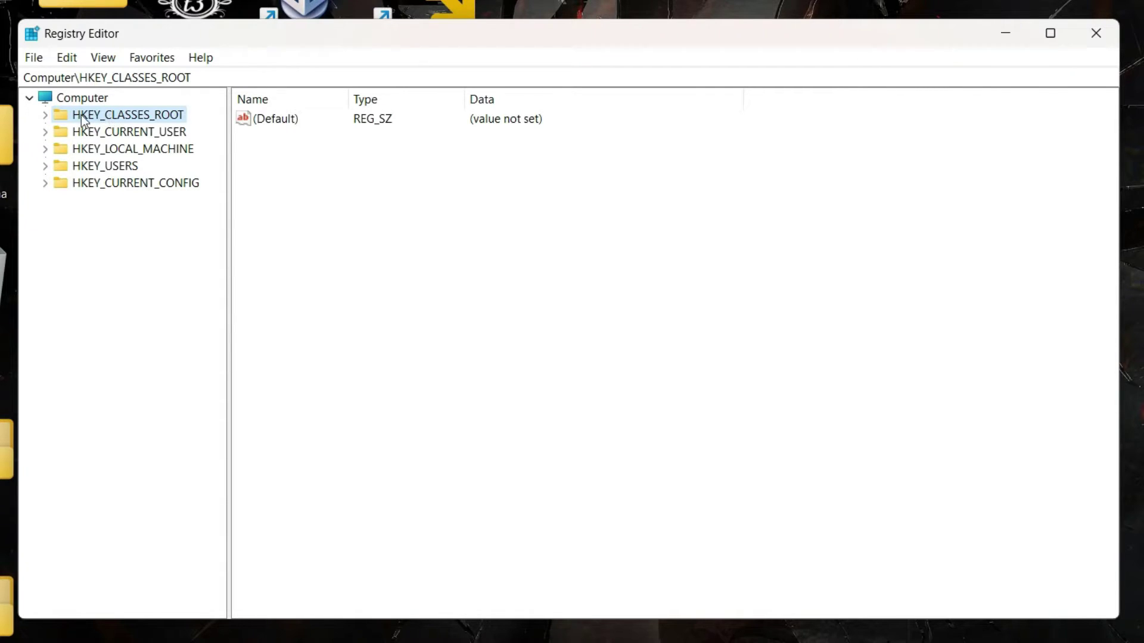
{"action": "left_click", "coordinate": [30, 101]}
{"action": "left_click", "coordinate": [29, 99]}
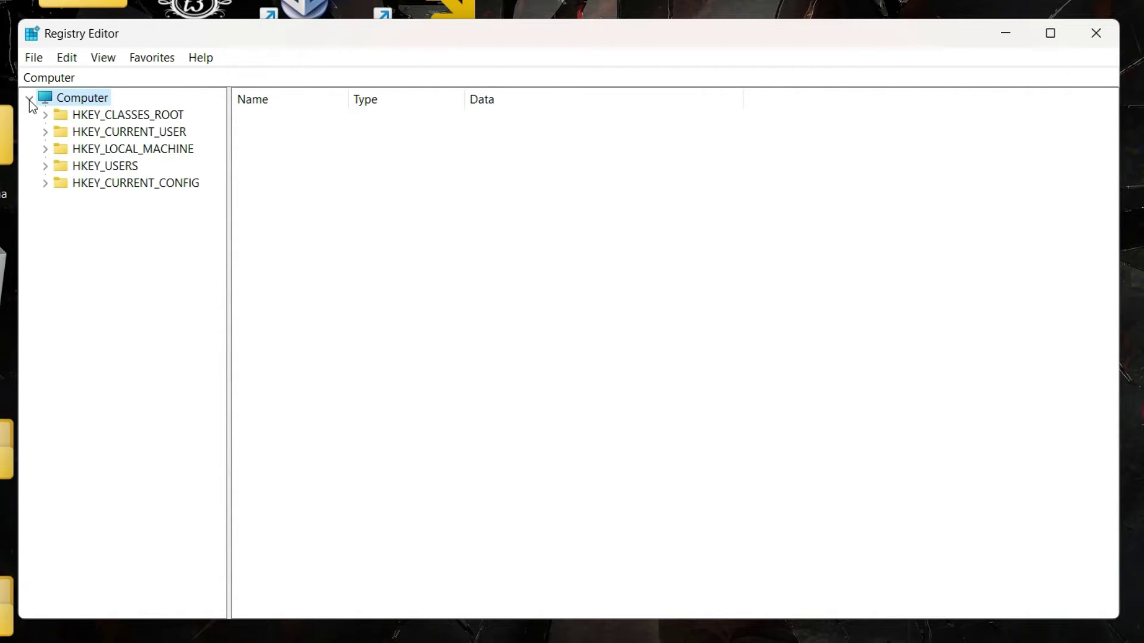
{"action": "left_click", "coordinate": [45, 115]}
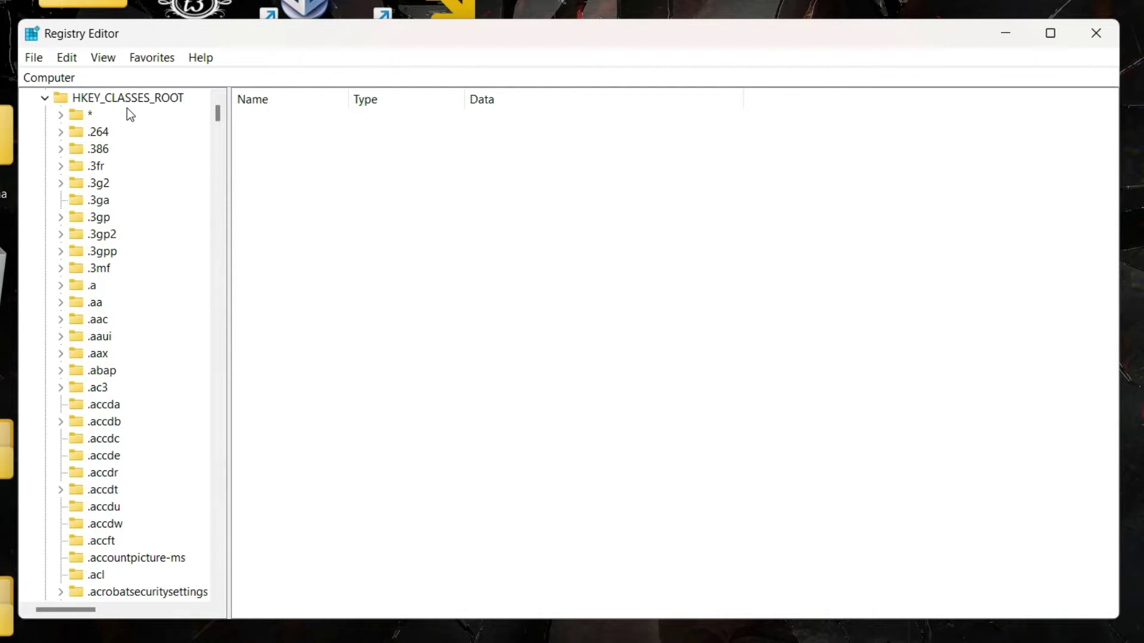
{"action": "left_click", "coordinate": [100, 235]}
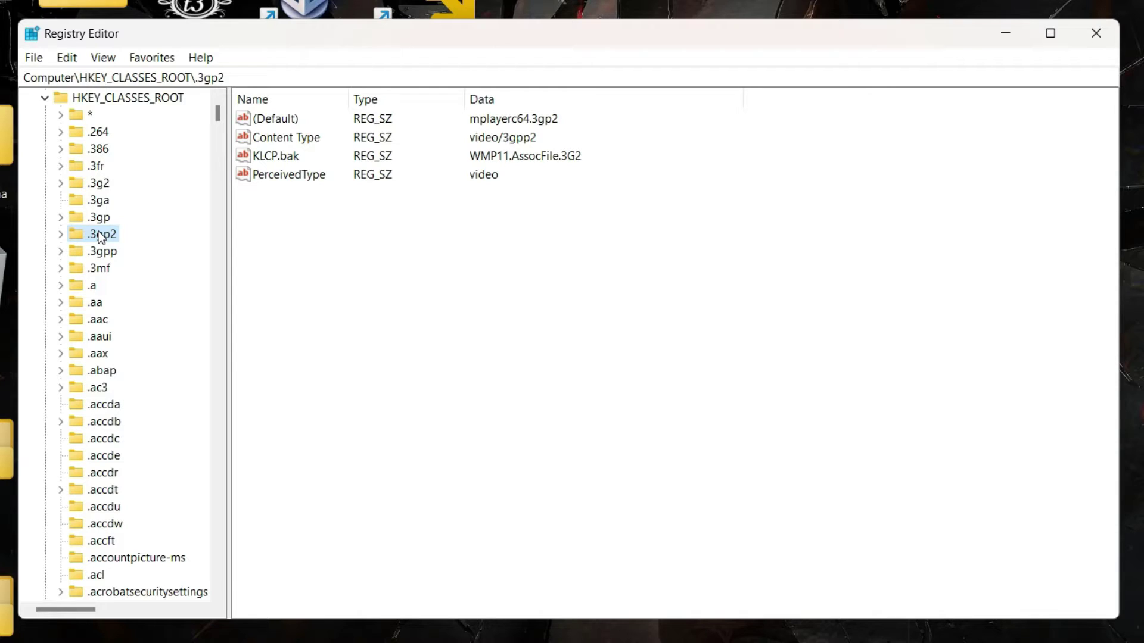
{"action": "type", "text": "msi"}
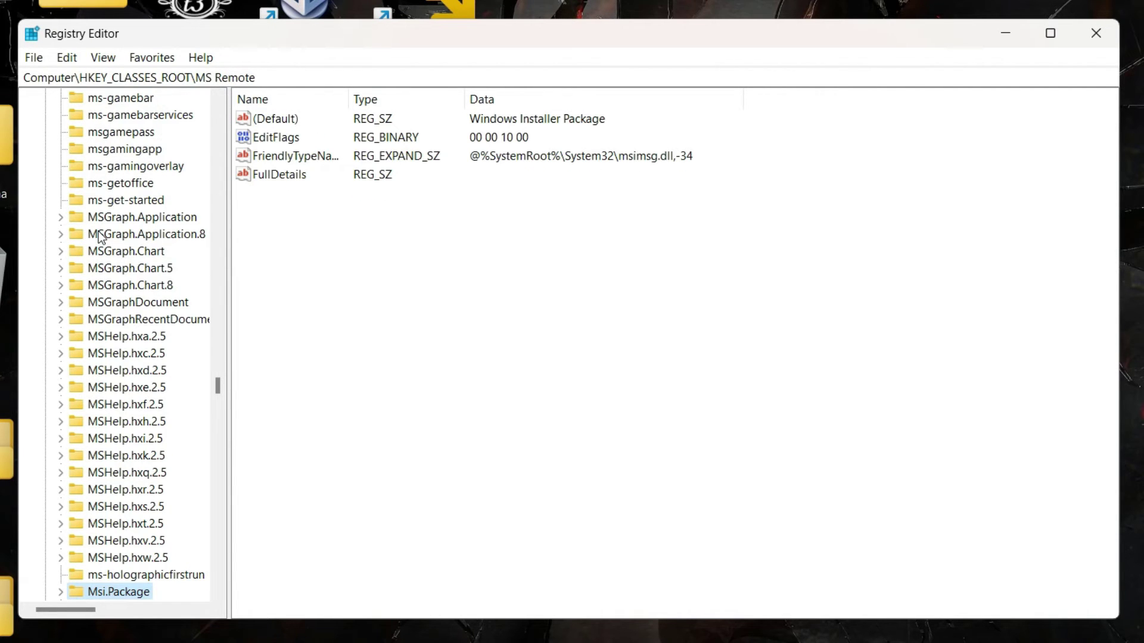
{"action": "scroll", "coordinate": [98, 235], "scroll_direction": "down", "scroll_amount": 9}
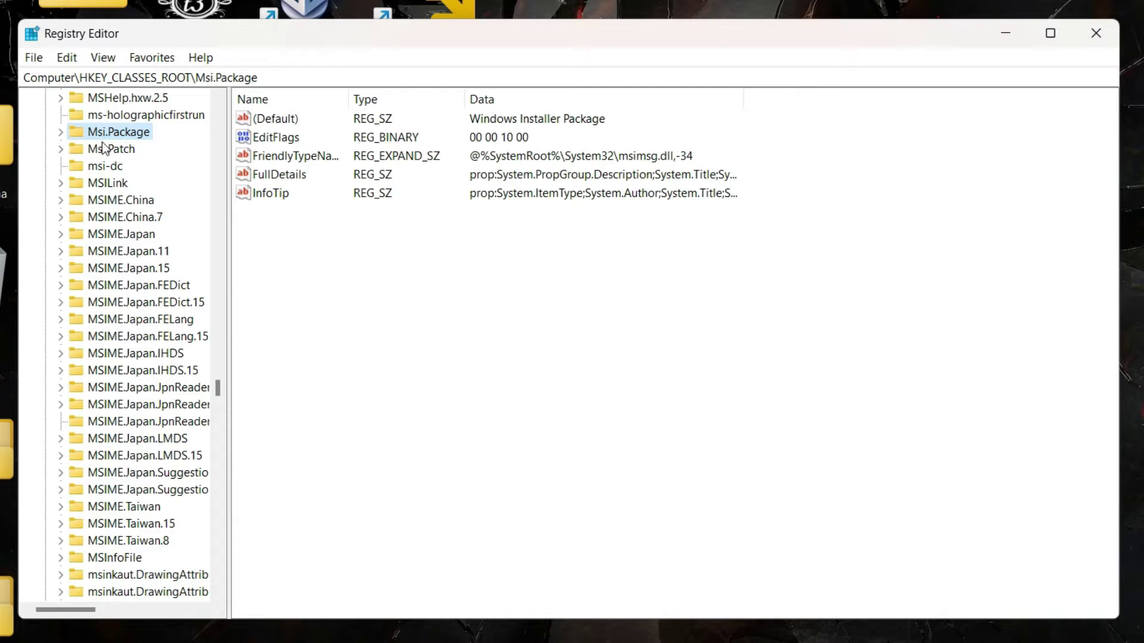
{"action": "left_click", "coordinate": [60, 132]}
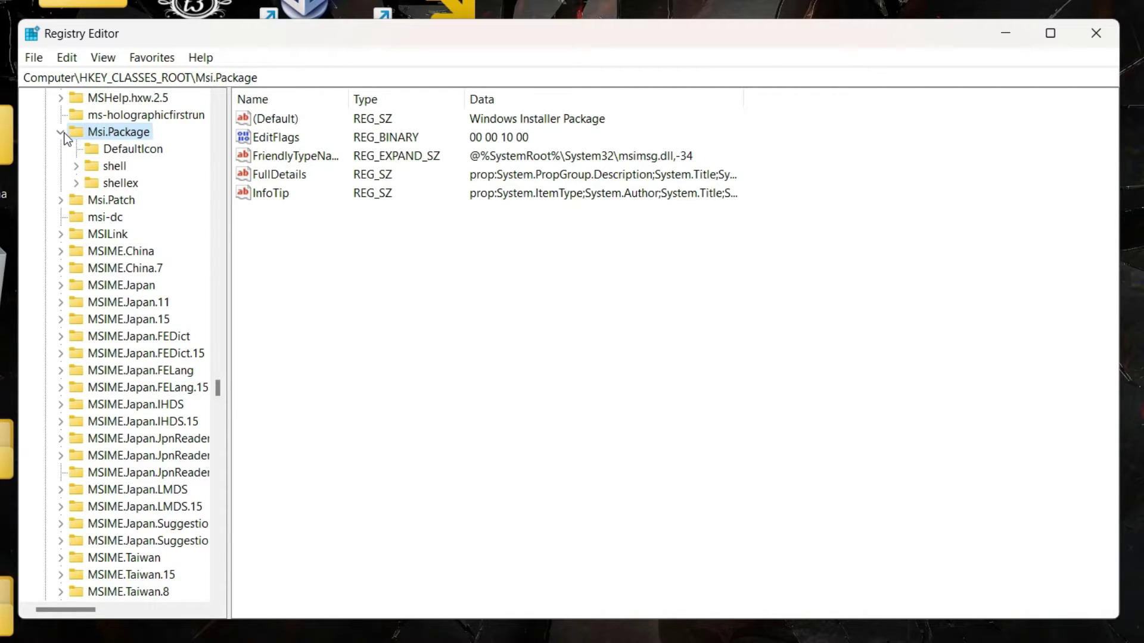
Add a new subkey under Msi.Package\shell with New > Key
{"action": "right_click", "coordinate": [119, 167]}
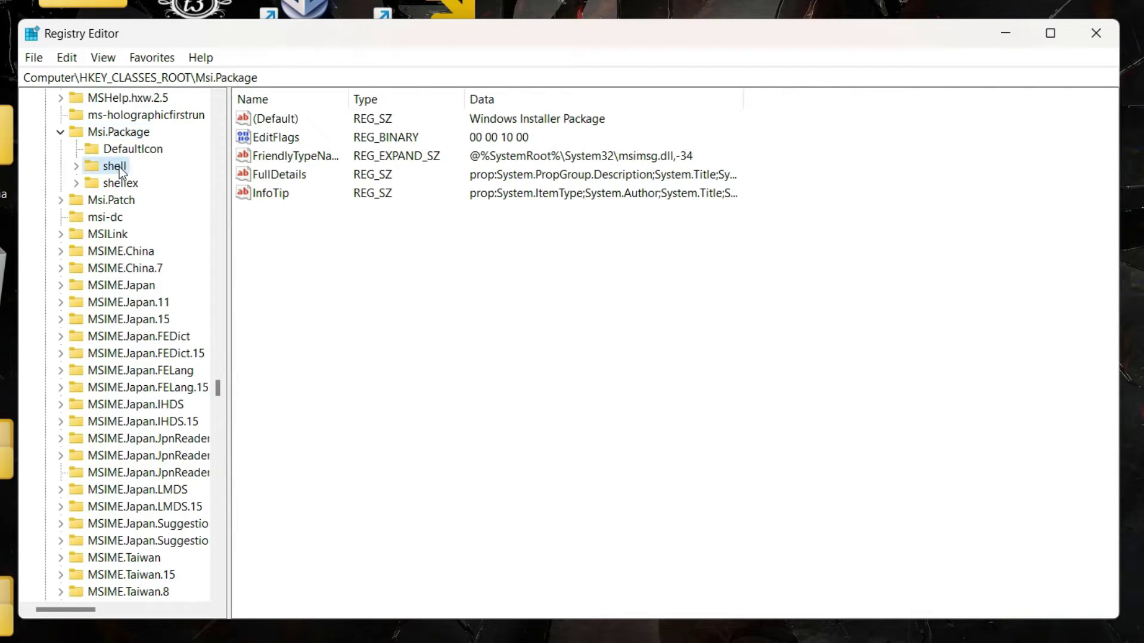
{"action": "mouse_move", "coordinate": [138, 202]}
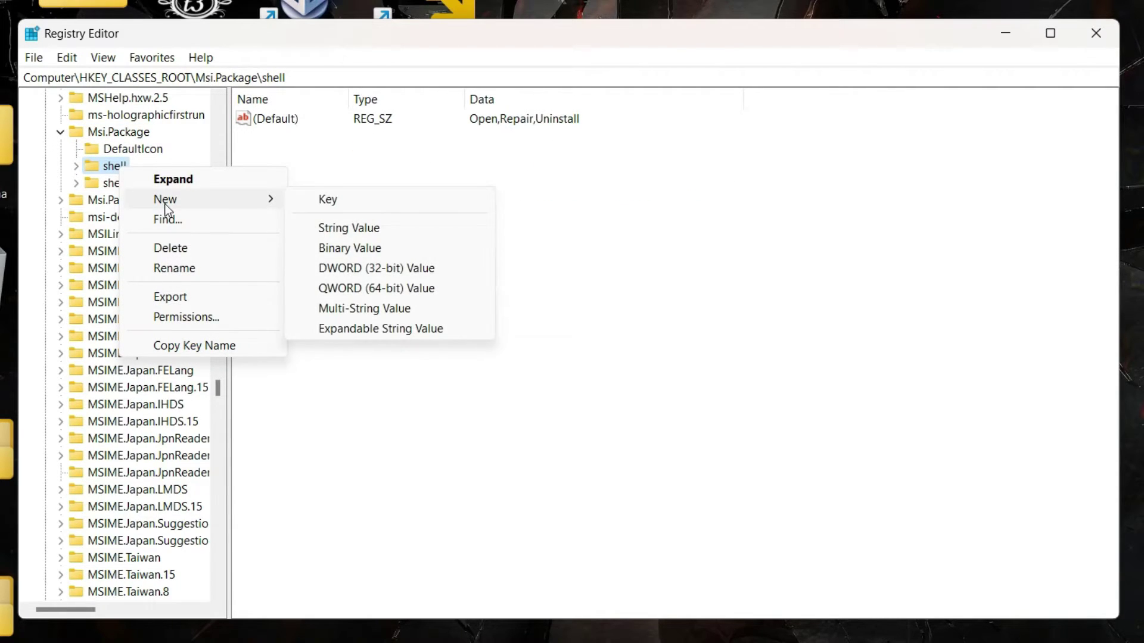
{"action": "left_click", "coordinate": [327, 200]}
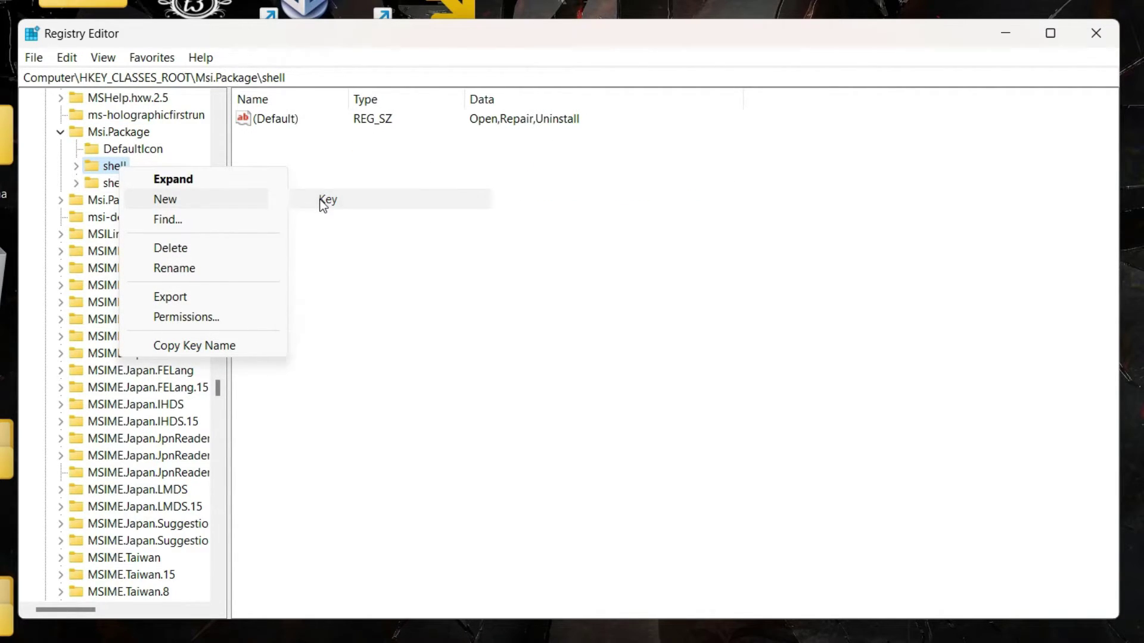
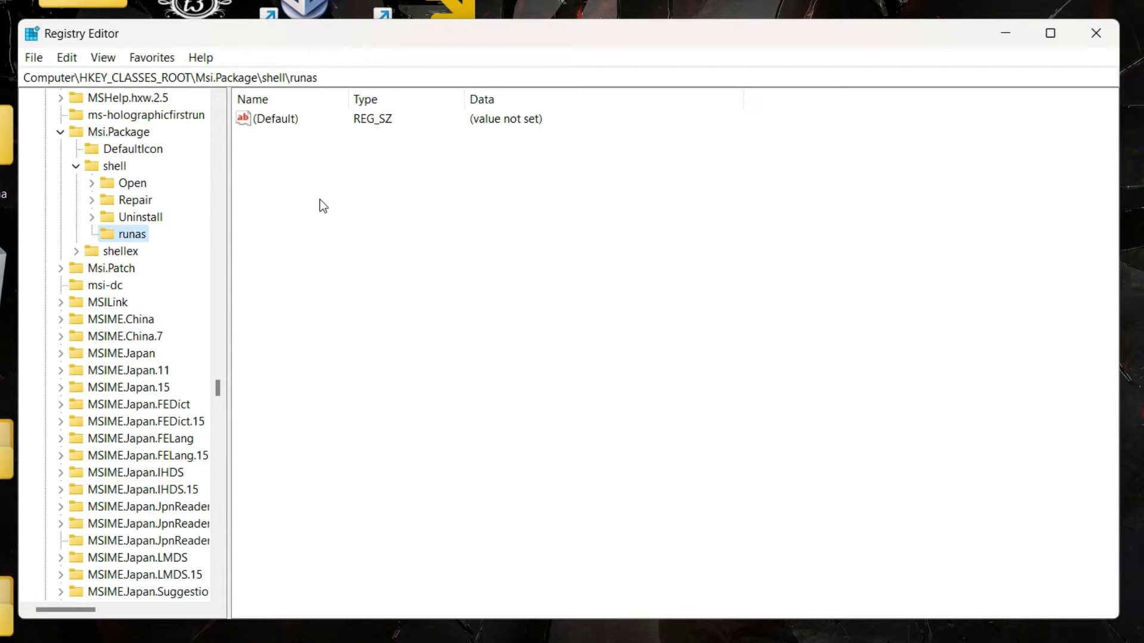
Edit runas's (Default) string and start entering the 'install as administrator' label as value data
{"action": "double_click", "coordinate": [301, 119]}
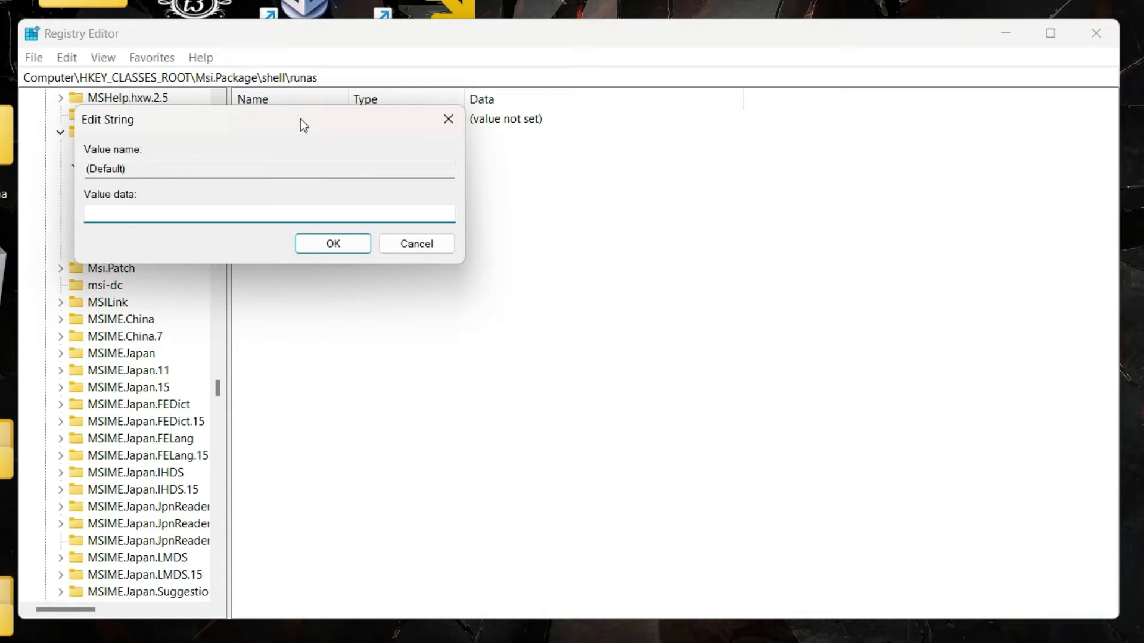
Enter 'install as &administrator' as the runas (Default) data and save it
{"action": "type", "text": "insta"}
{"action": "type", "text": "install"}
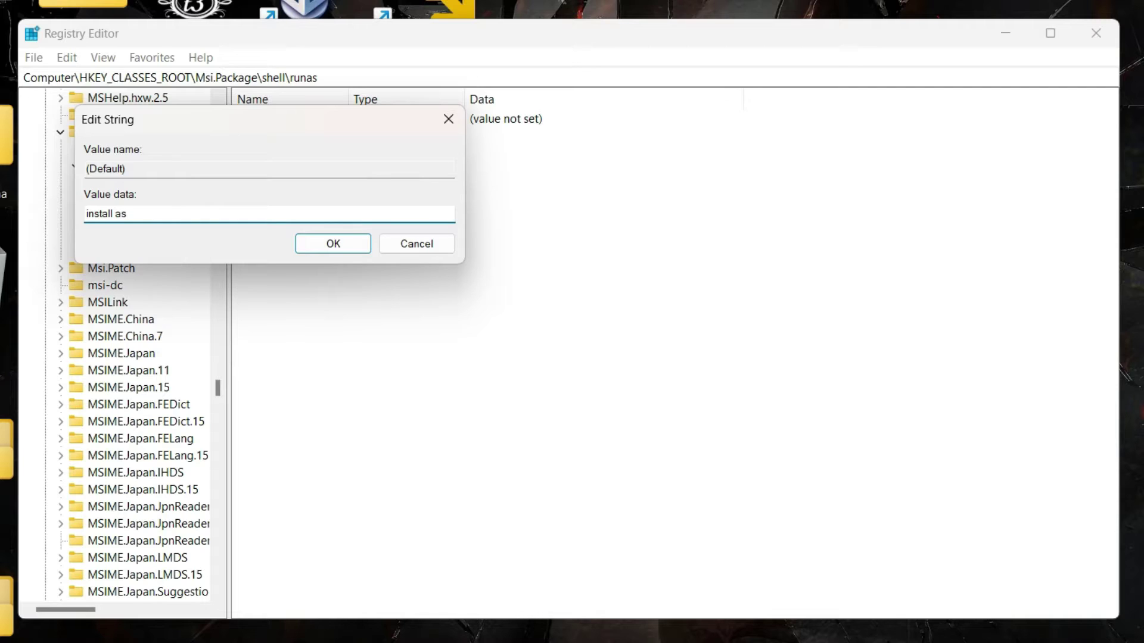
Edit runas's (Default) string and start entering the 'install as administrator' label as value data
Enter 'install as &administrator' as the runas (Default) data and save it
{"action": "type", "text": "&administrator"}
{"action": "left_click", "coordinate": [334, 244]}
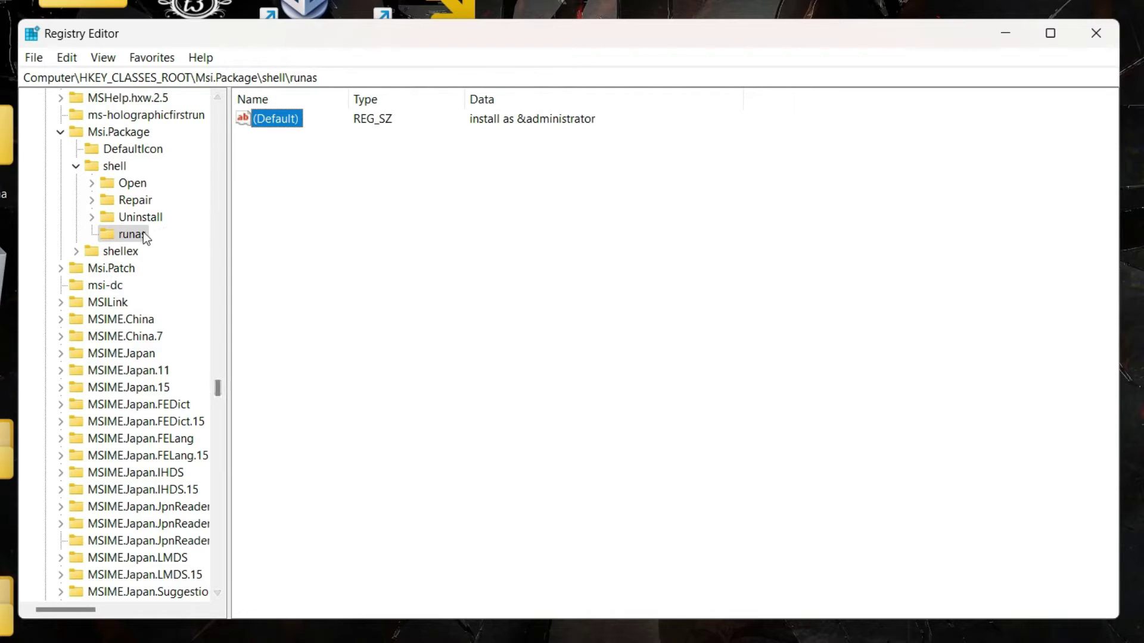
Add a subkey named 'command' under runas and open its (Default) value for editing
{"action": "right_click", "coordinate": [109, 233]}
{"action": "mouse_move", "coordinate": [125, 258]}
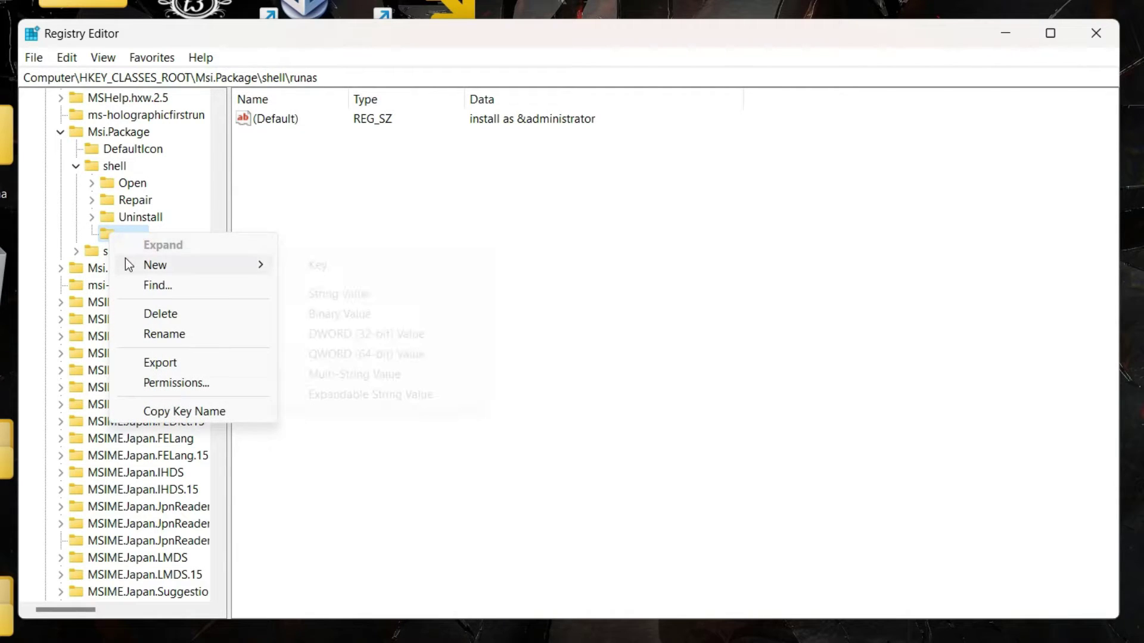
{"action": "left_click", "coordinate": [391, 273]}
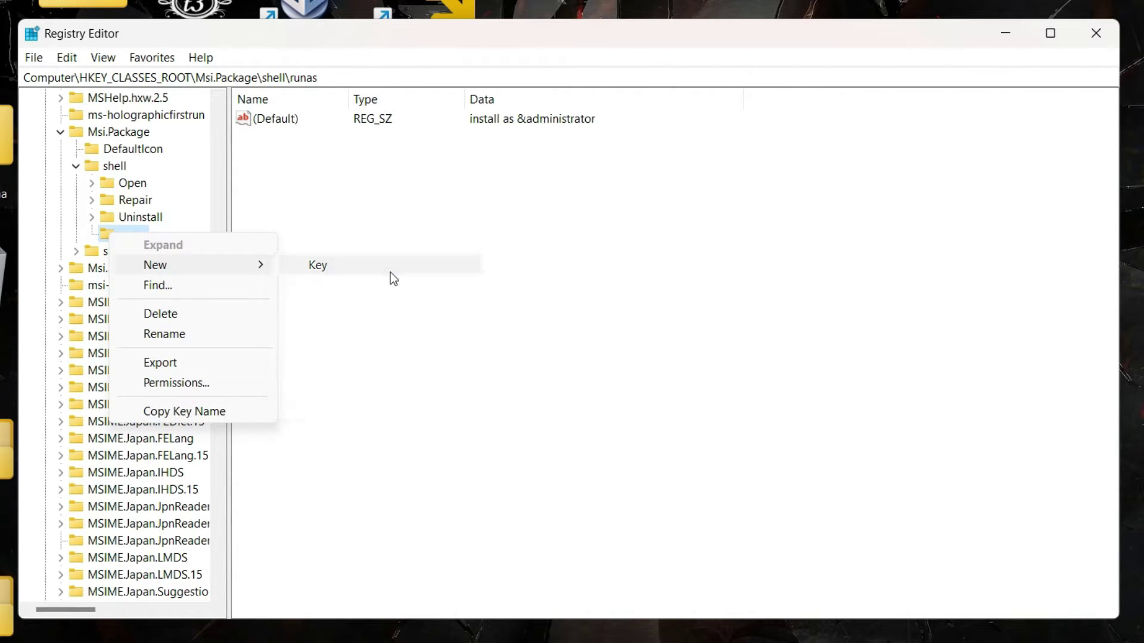
{"action": "type", "text": "command"}
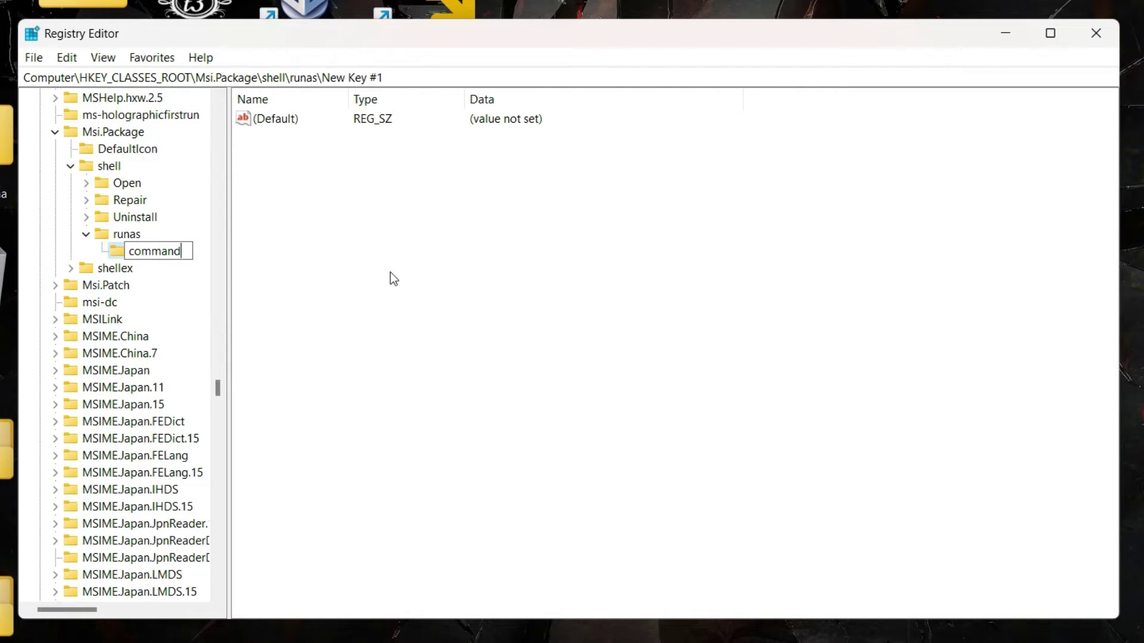
{"action": "key", "text": "Return"}
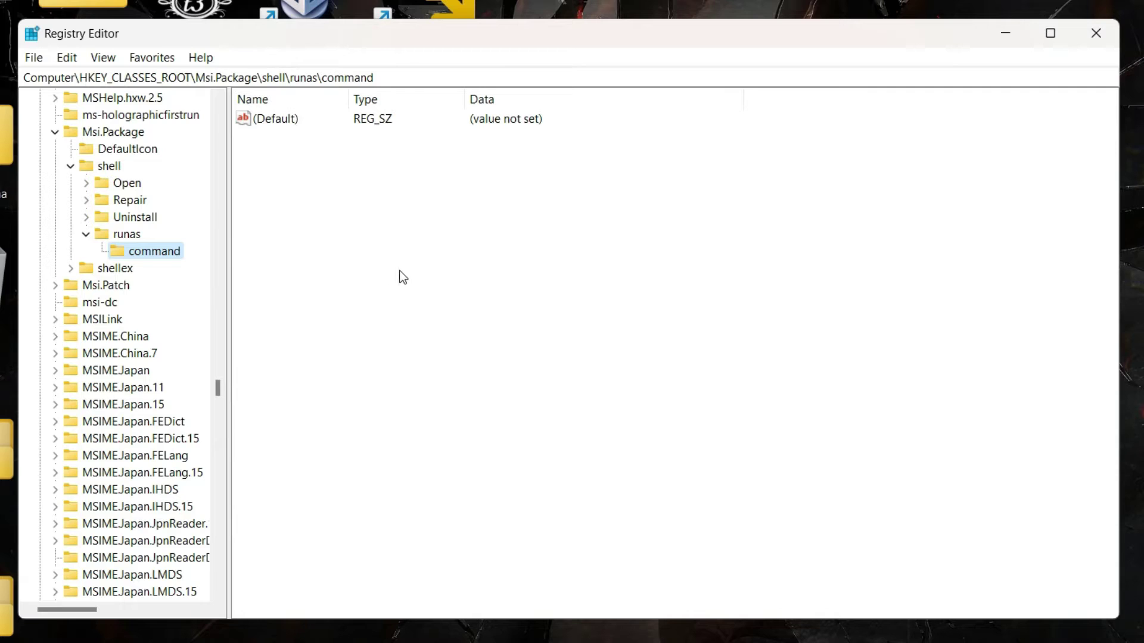
{"action": "double_click", "coordinate": [295, 122]}
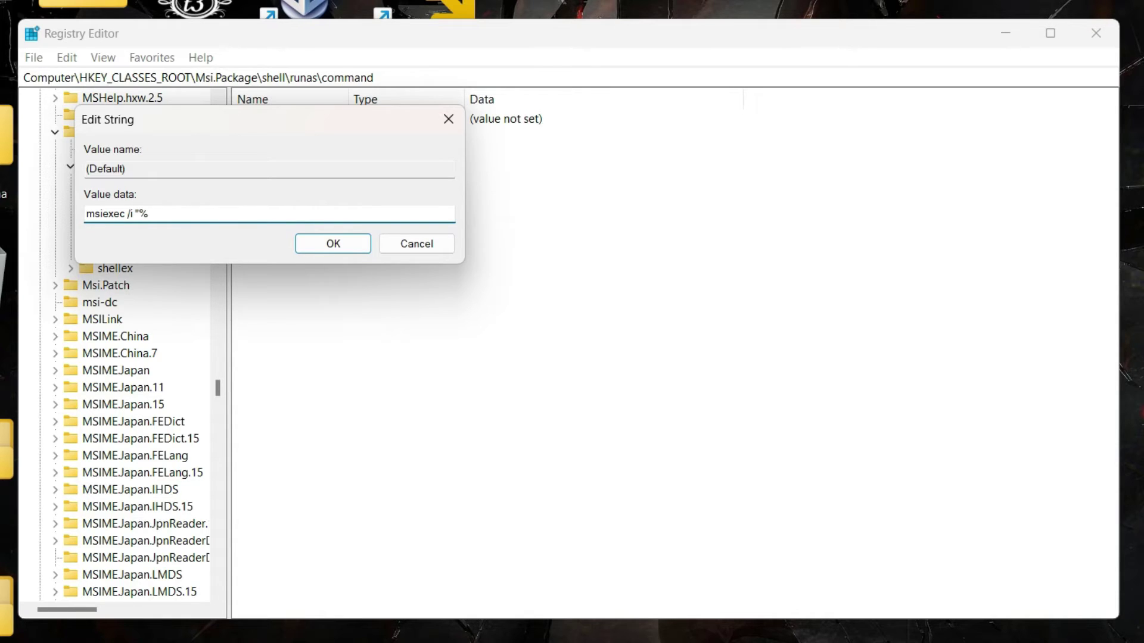
Complete the Value data as msiexec /i "%1" and delete the stray trailing quote
{"action": "type", "text": "1\""}
{"action": "key", "text": "BackSpace"}
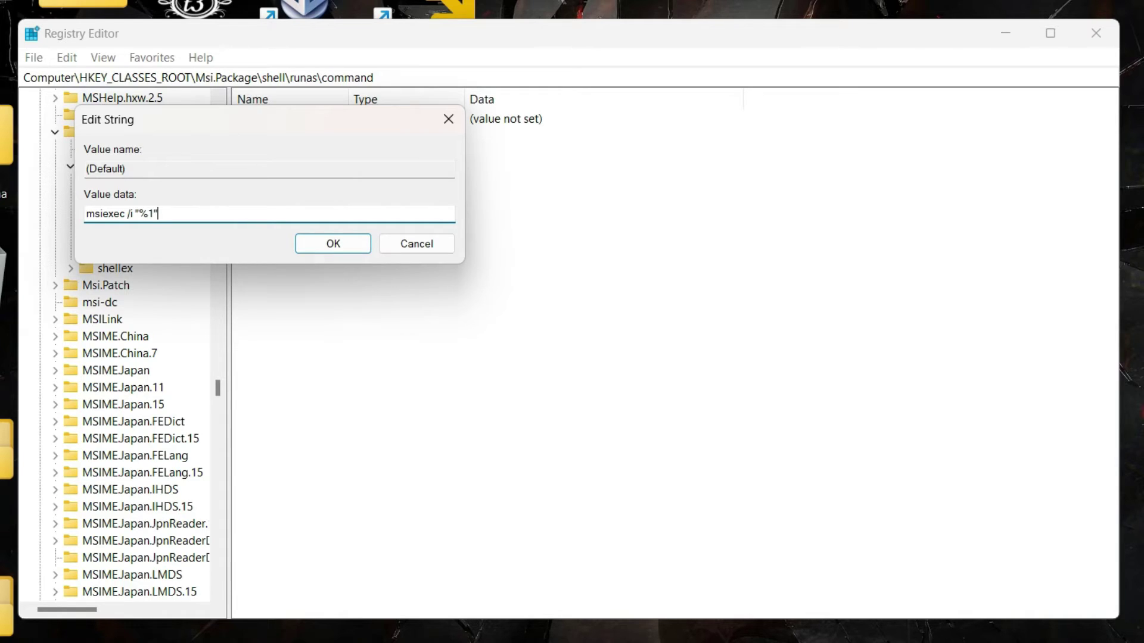
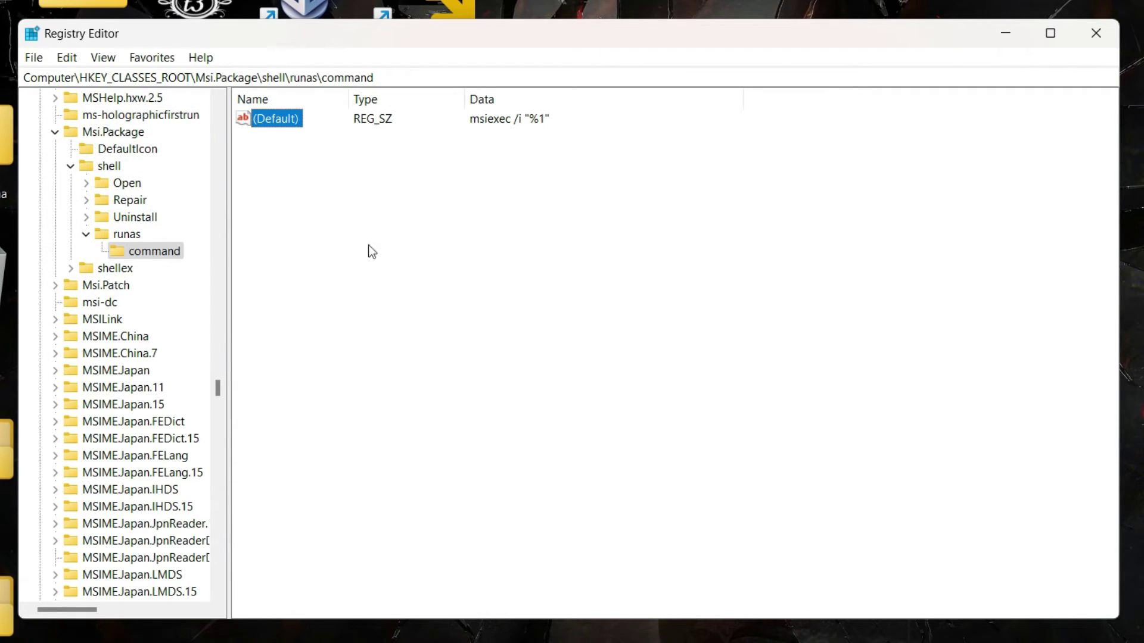
Close Registry Editor and restart Windows from the Start button's quick menu
{"action": "left_click", "coordinate": [1090, 37]}
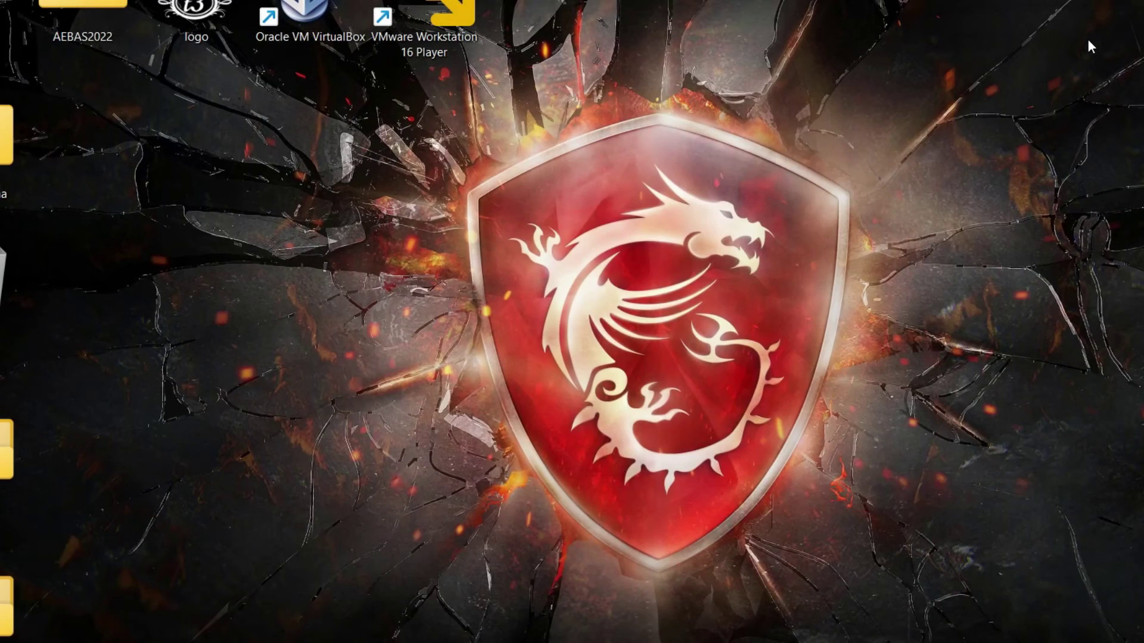
{"action": "right_click", "coordinate": [359, 625]}
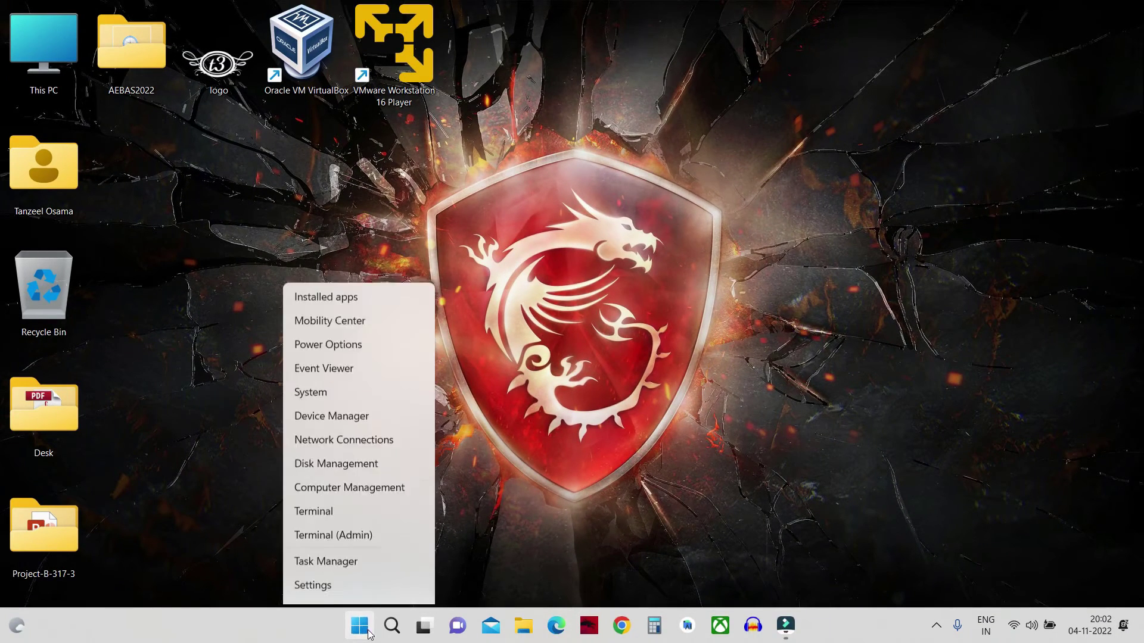
{"action": "left_click", "coordinate": [377, 568]}
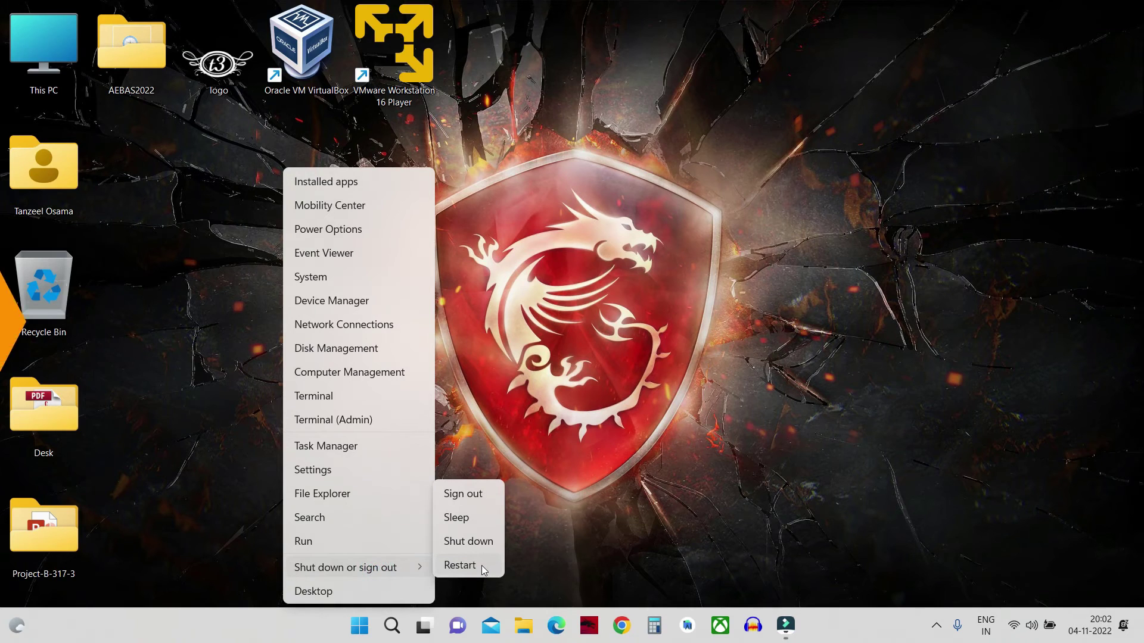
{"action": "left_click", "coordinate": [481, 566]}
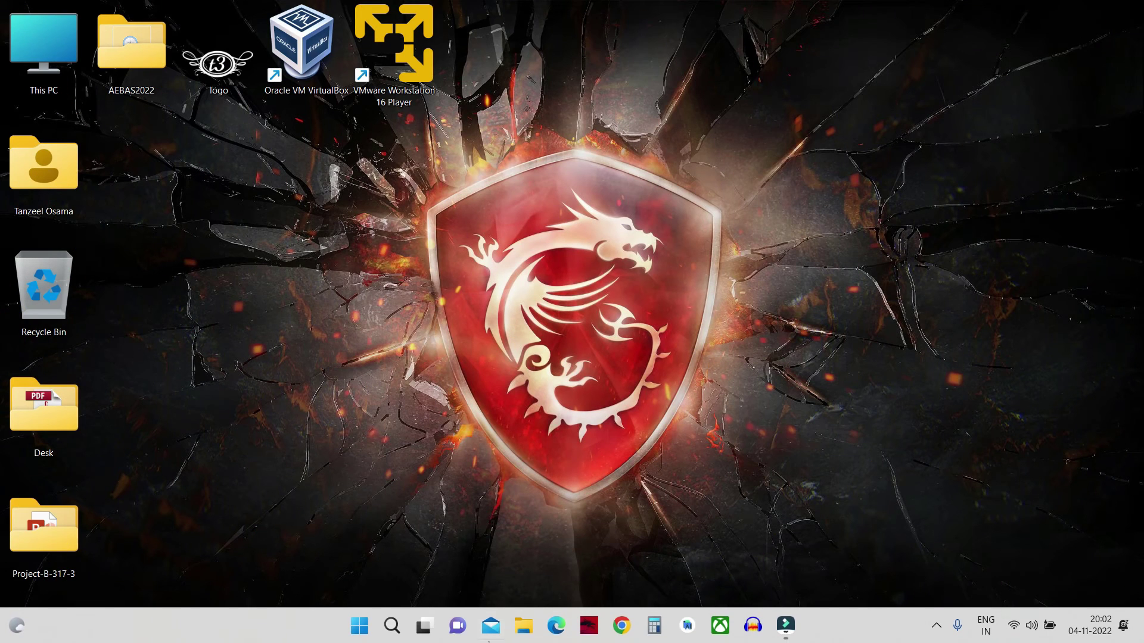
Open Downloads in a maximised File Explorer and bring up the jdk-19 windows-x64 bin installer's context menu
{"action": "left_click", "coordinate": [531, 629]}
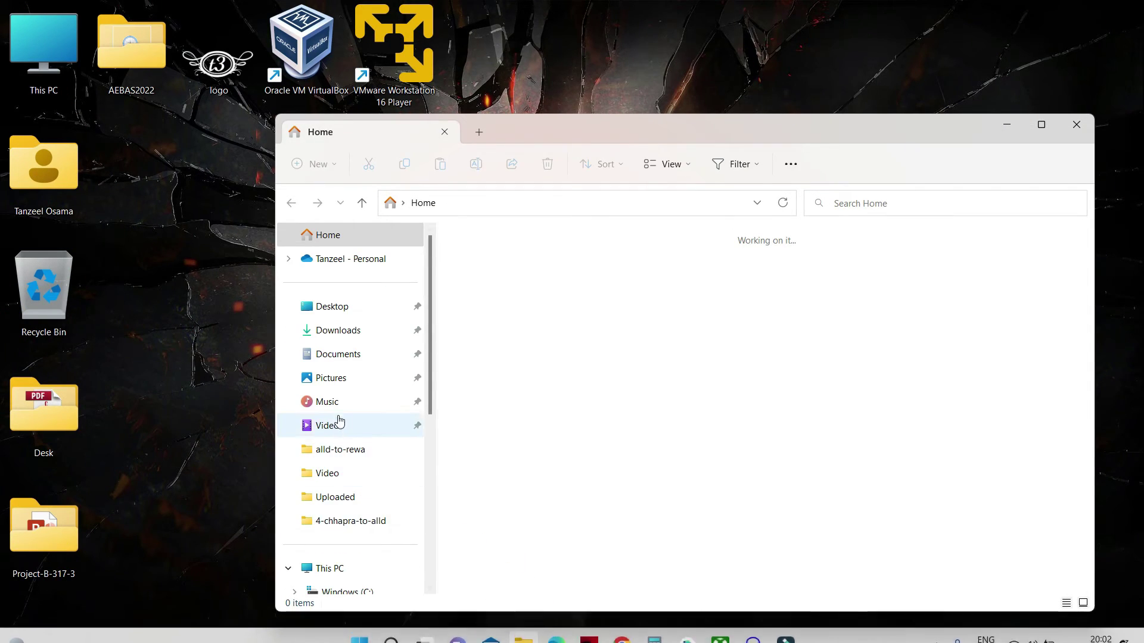
{"action": "left_click", "coordinate": [366, 338]}
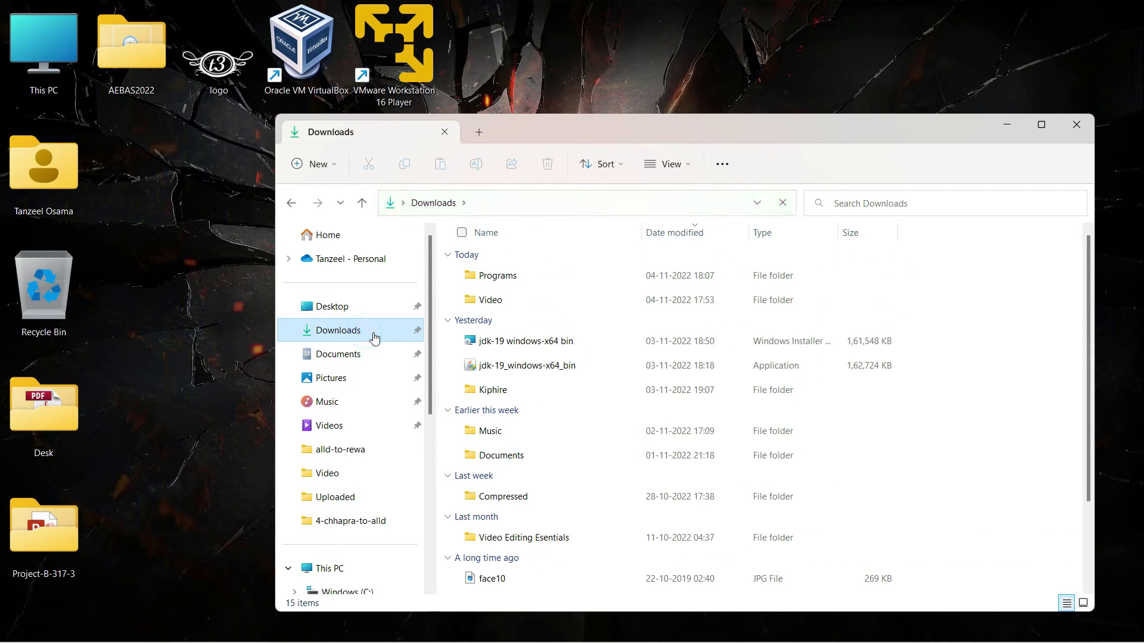
{"action": "left_click", "coordinate": [1041, 125]}
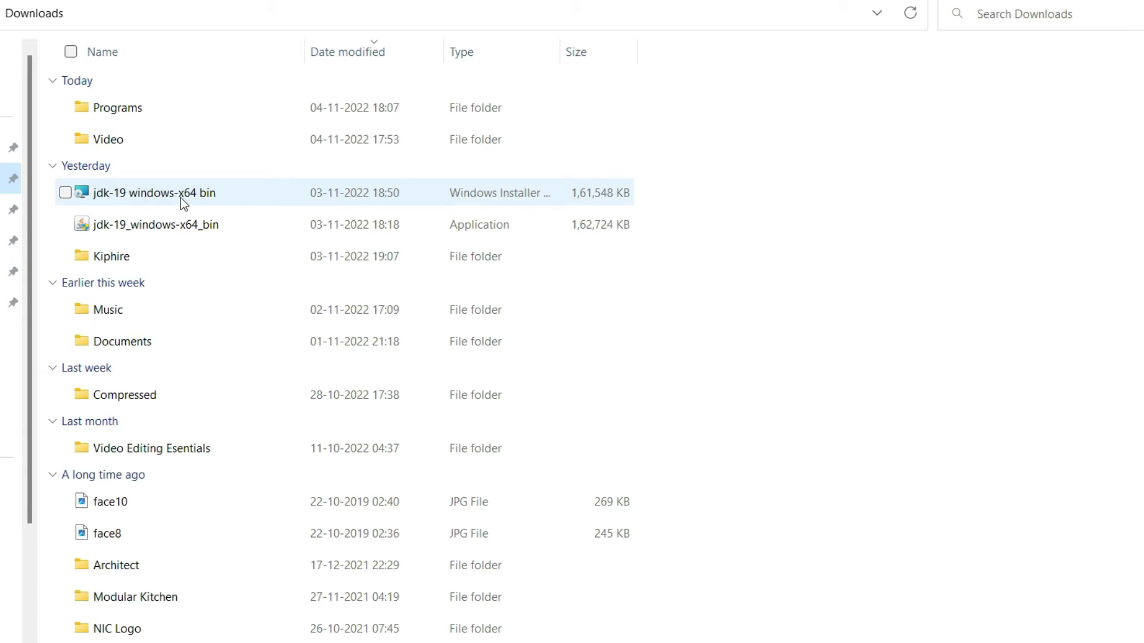
{"action": "left_click", "coordinate": [182, 199]}
{"action": "right_click", "coordinate": [181, 196]}
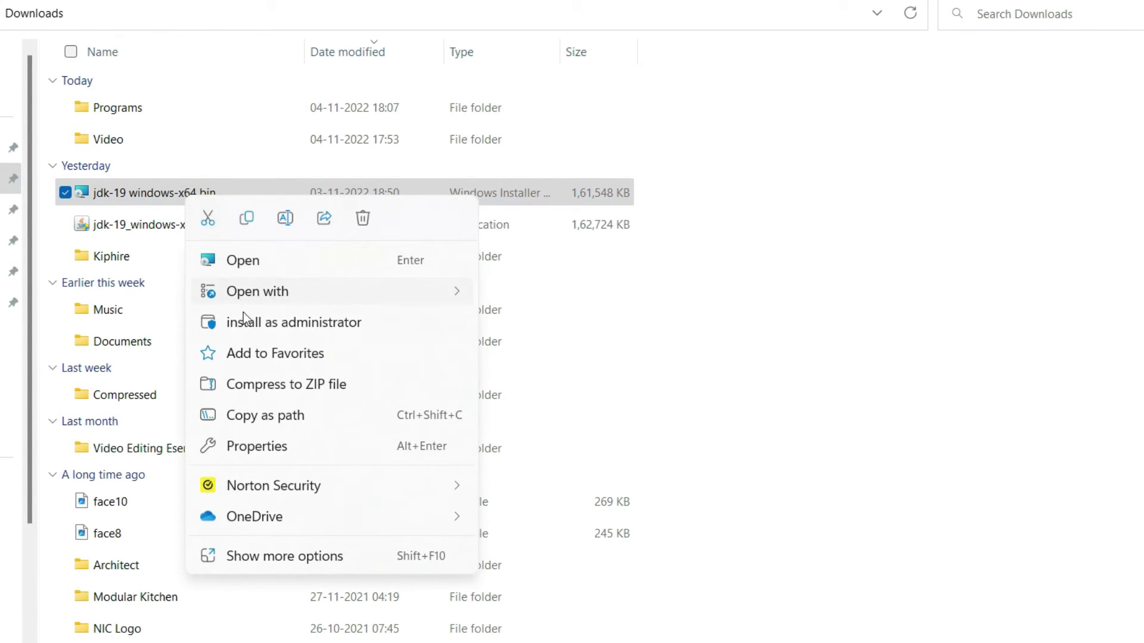
Launch the JDK 19.0.1 installer as administrator, advance to the Destination Folder page, then cancel
{"action": "left_click", "coordinate": [382, 325]}
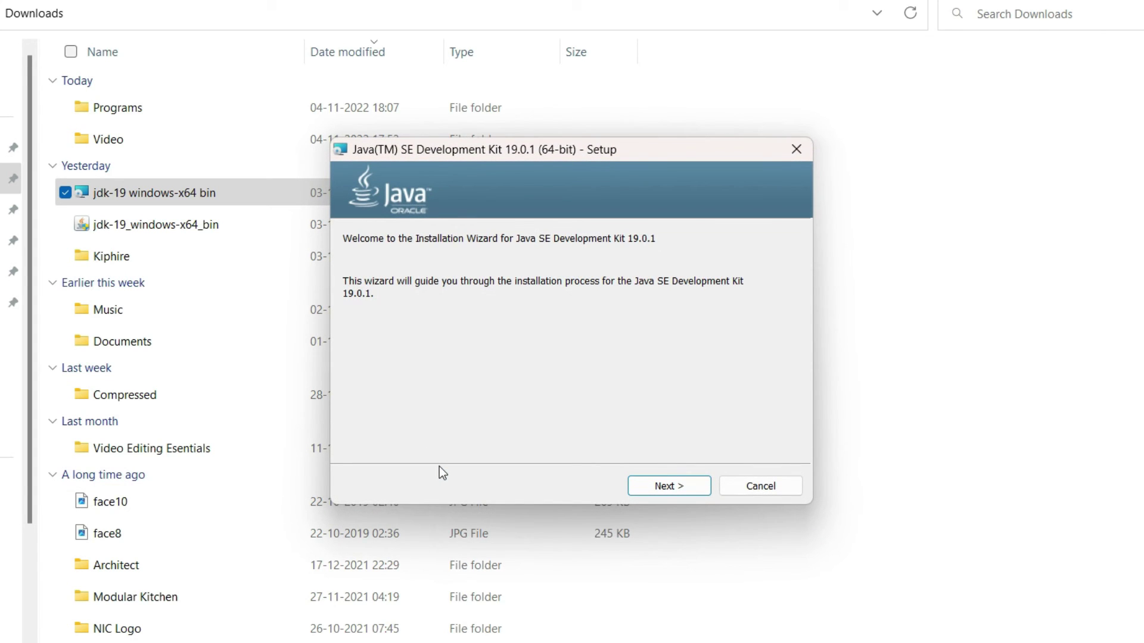
{"action": "left_click", "coordinate": [637, 485]}
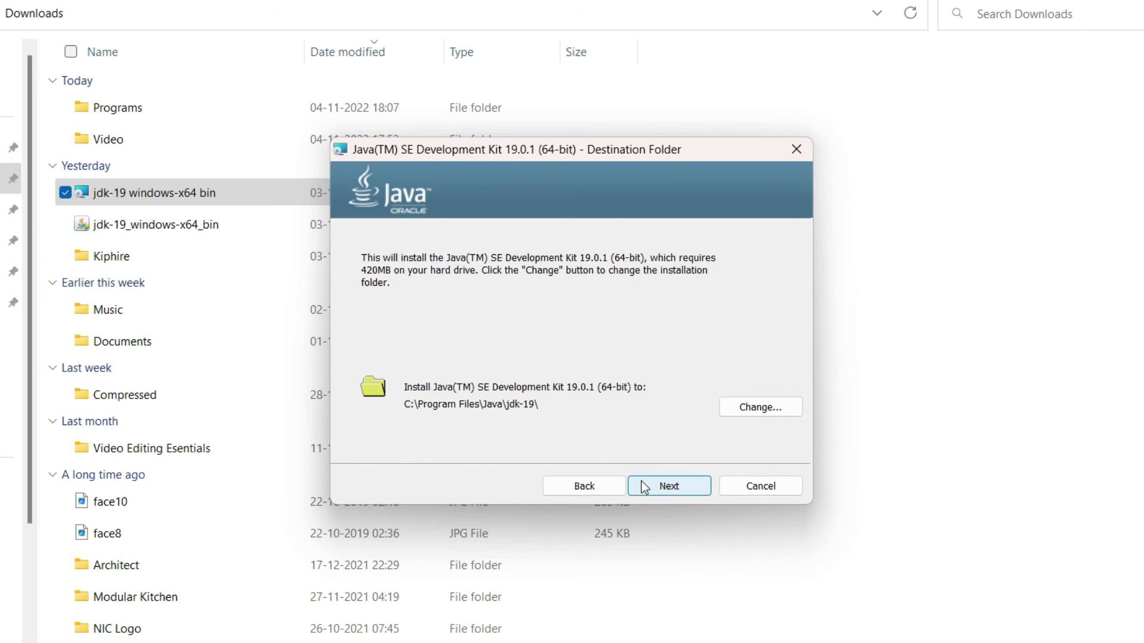
{"action": "left_click", "coordinate": [754, 486]}
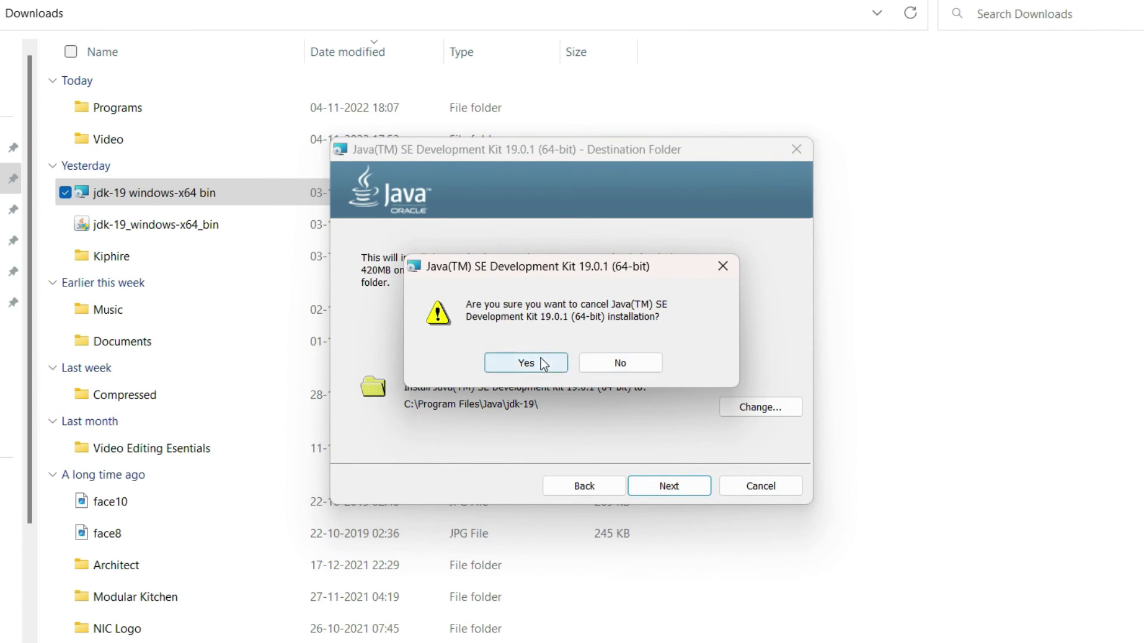